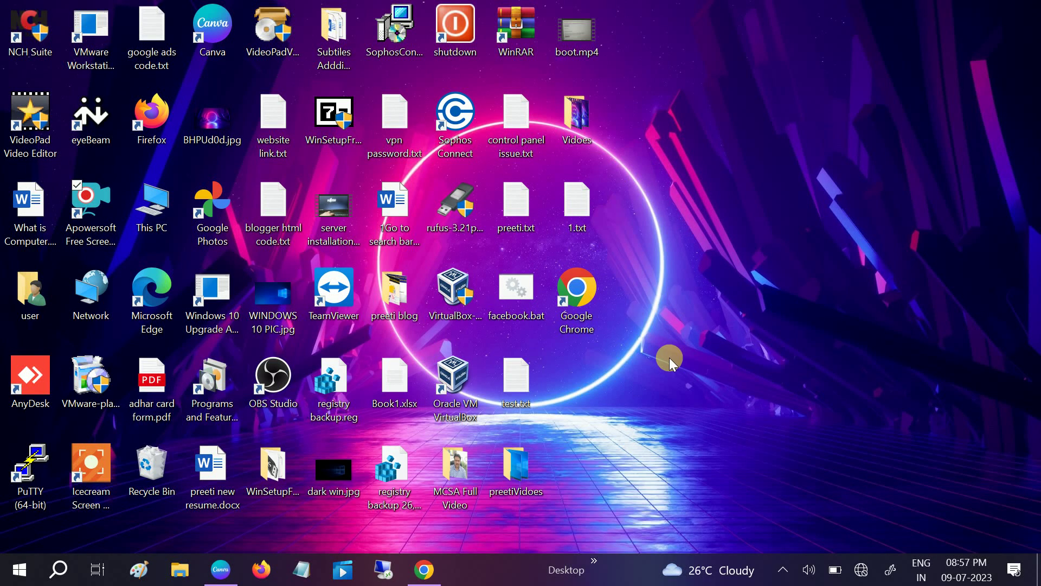
Check the network status, then open Control Panel by searching 'cont'.
{"action": "left_click", "coordinate": [861, 570]}
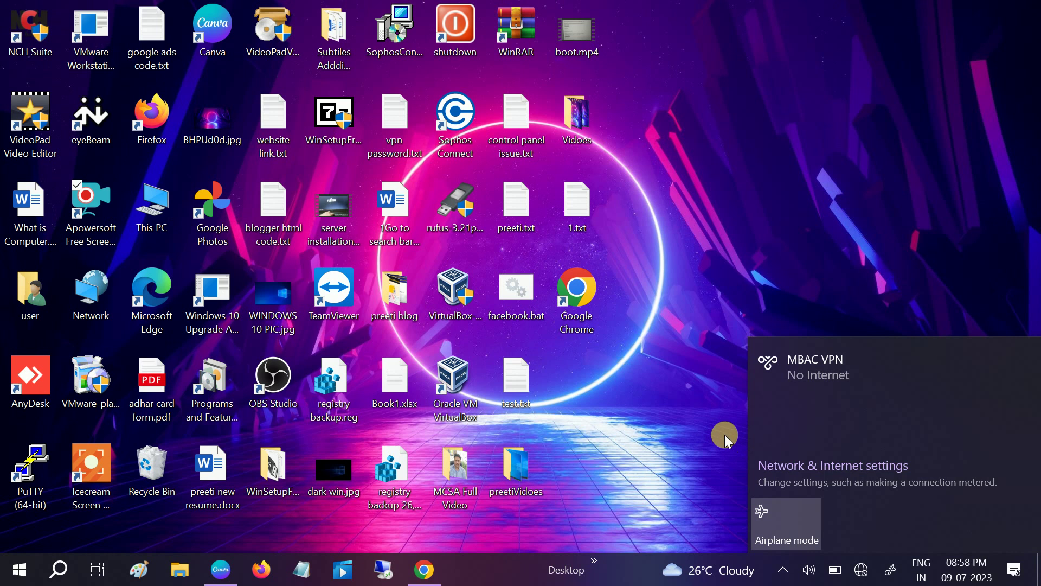
{"action": "left_click", "coordinate": [688, 423]}
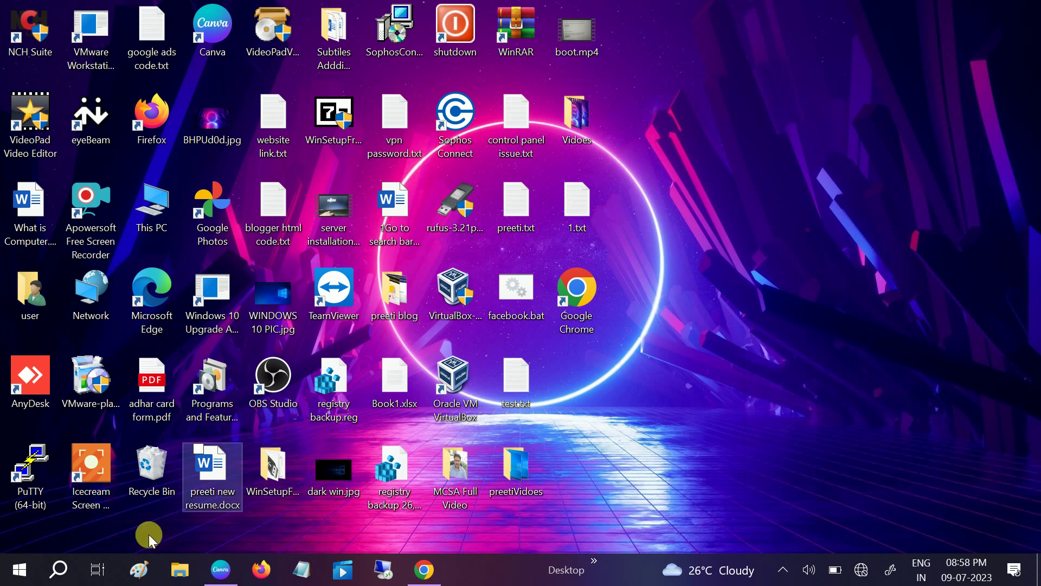
{"action": "left_click", "coordinate": [58, 574]}
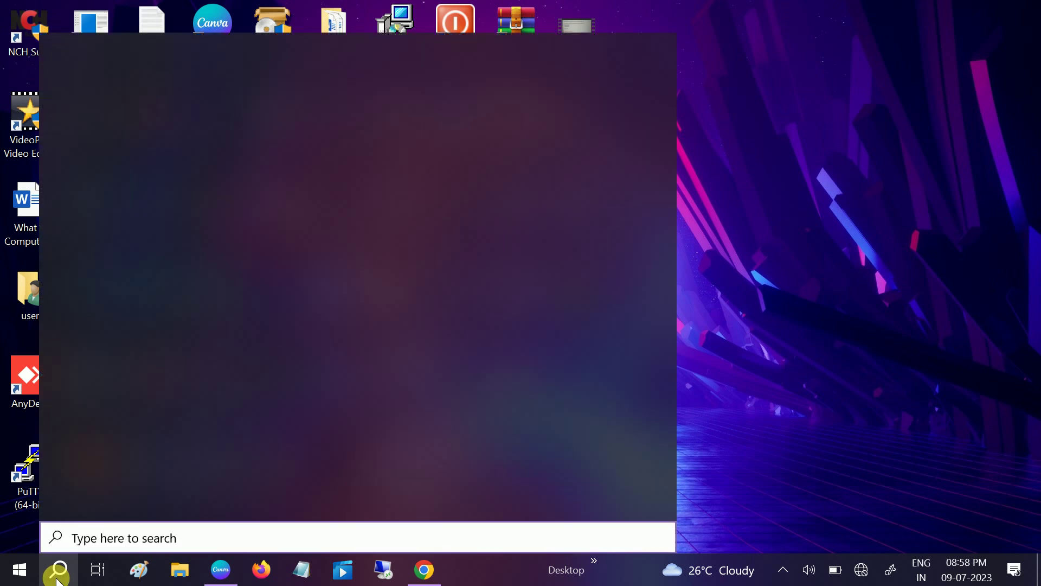
{"action": "type", "text": "cont"}
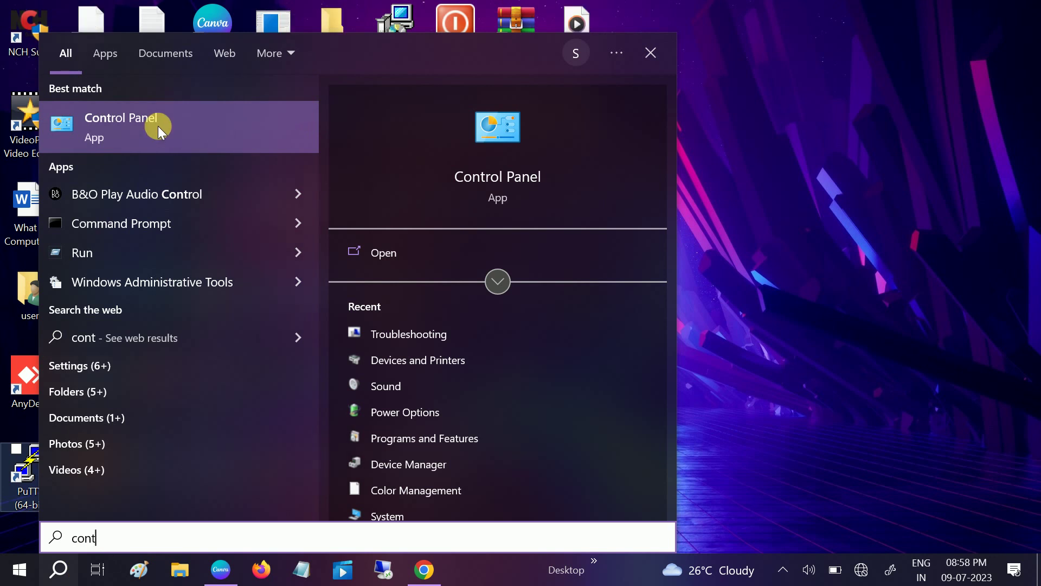
{"action": "left_click", "coordinate": [158, 126]}
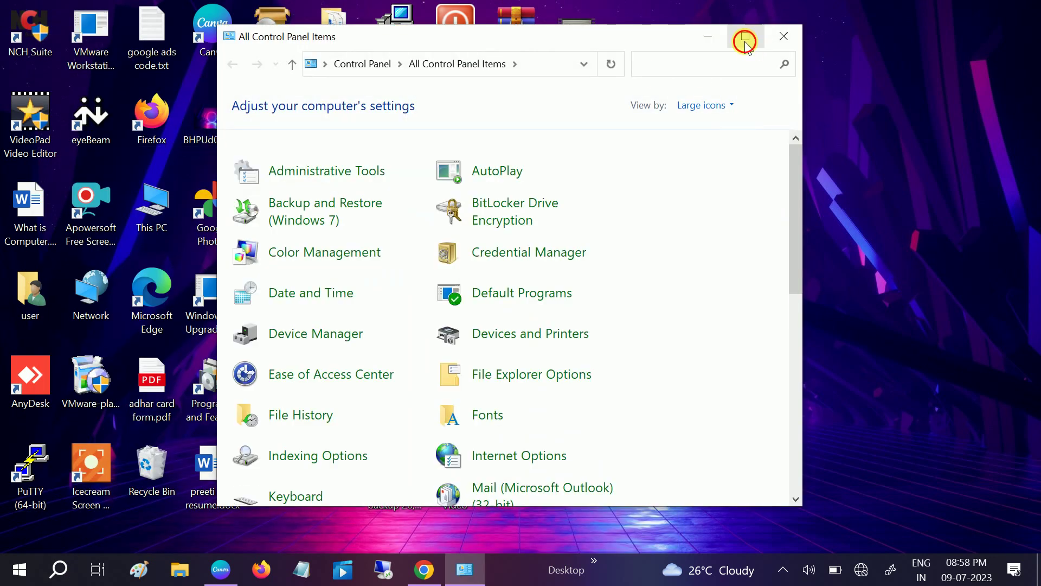
Maximize Control Panel and switch View by to Category, then back to Large icons.
{"action": "left_click", "coordinate": [745, 39]}
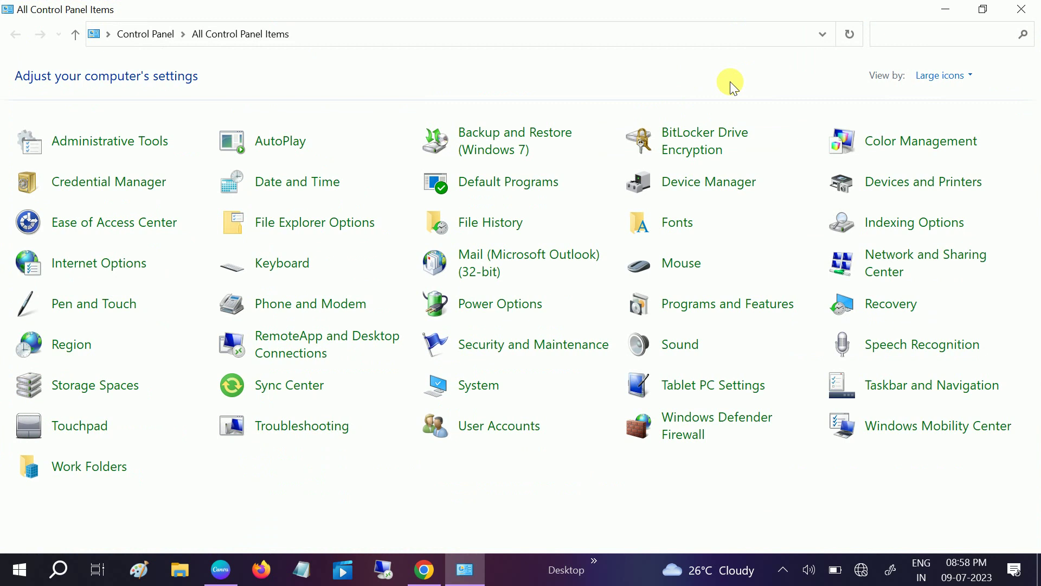
{"action": "left_click", "coordinate": [933, 77]}
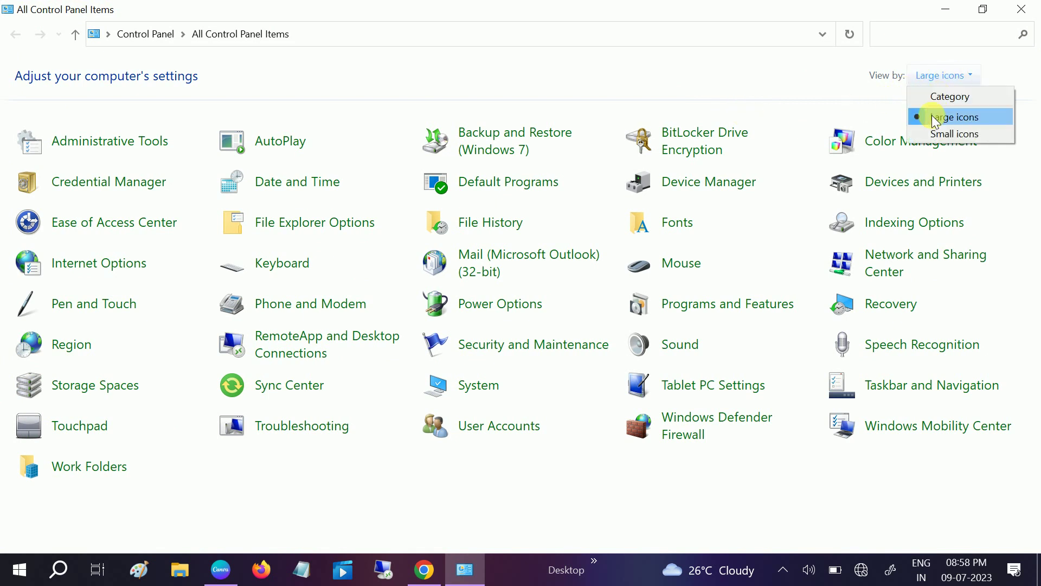
{"action": "left_click", "coordinate": [947, 97]}
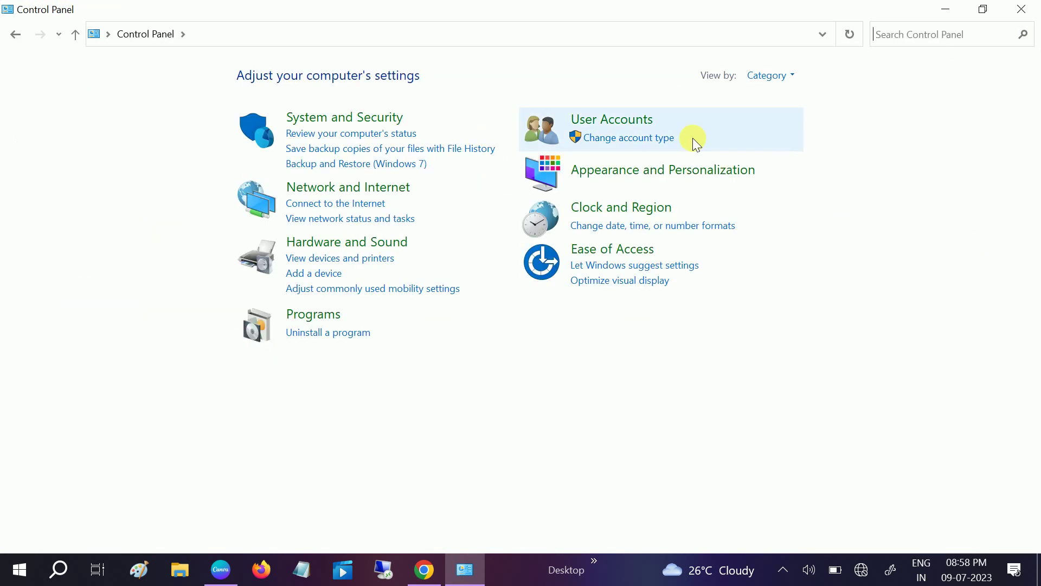
{"action": "left_click", "coordinate": [766, 78]}
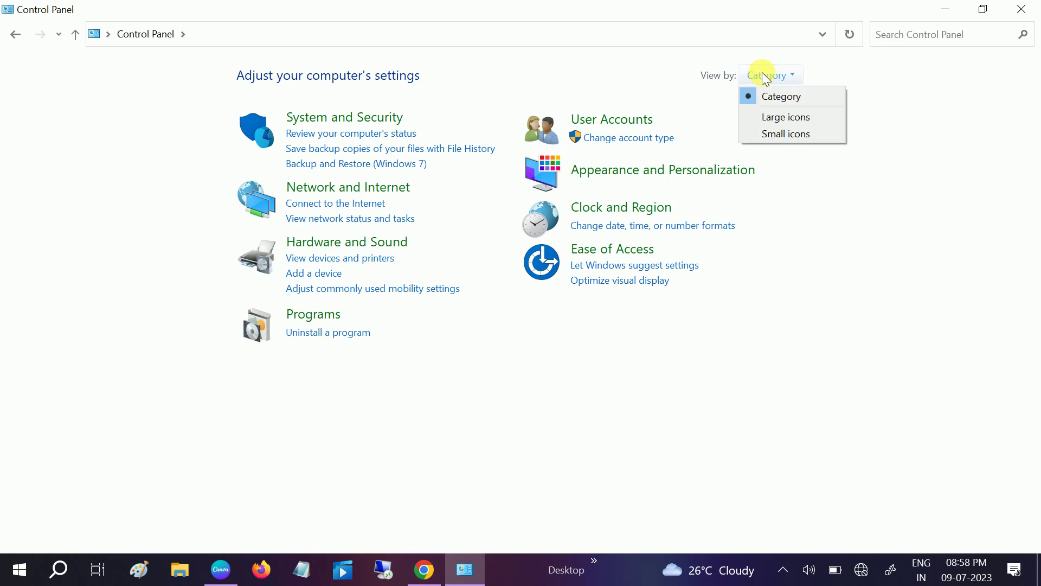
{"action": "left_click", "coordinate": [788, 121]}
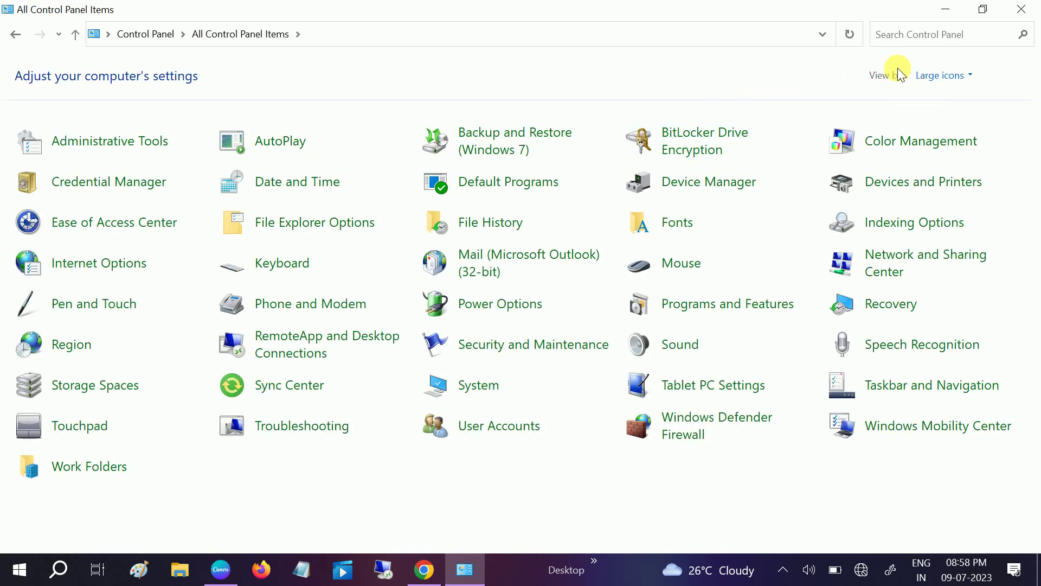
Start the Network Adapter troubleshooter from Troubleshooting's Hardware and Sound list.
{"action": "left_click", "coordinate": [306, 431]}
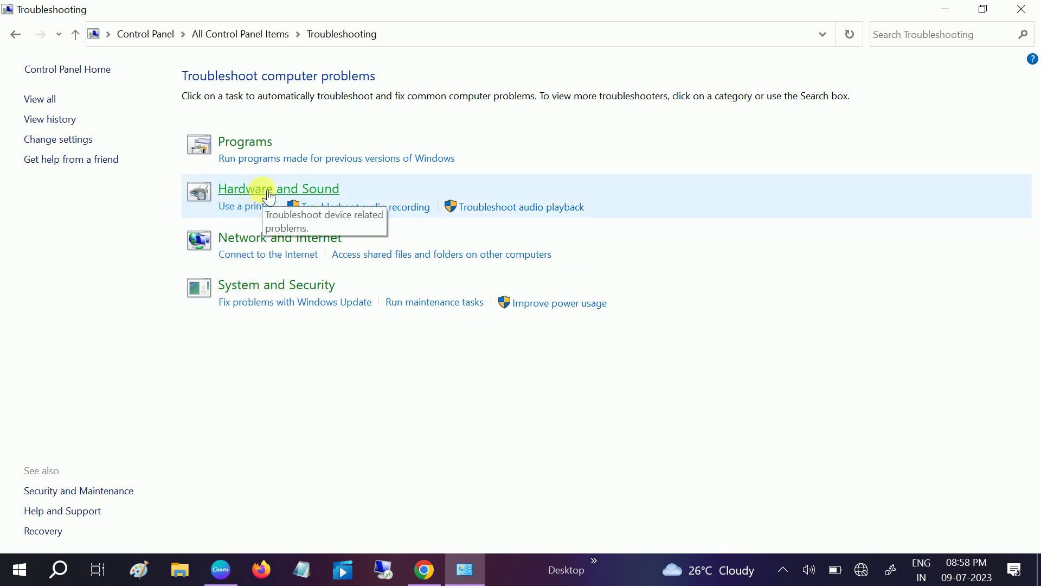
{"action": "left_click", "coordinate": [269, 195]}
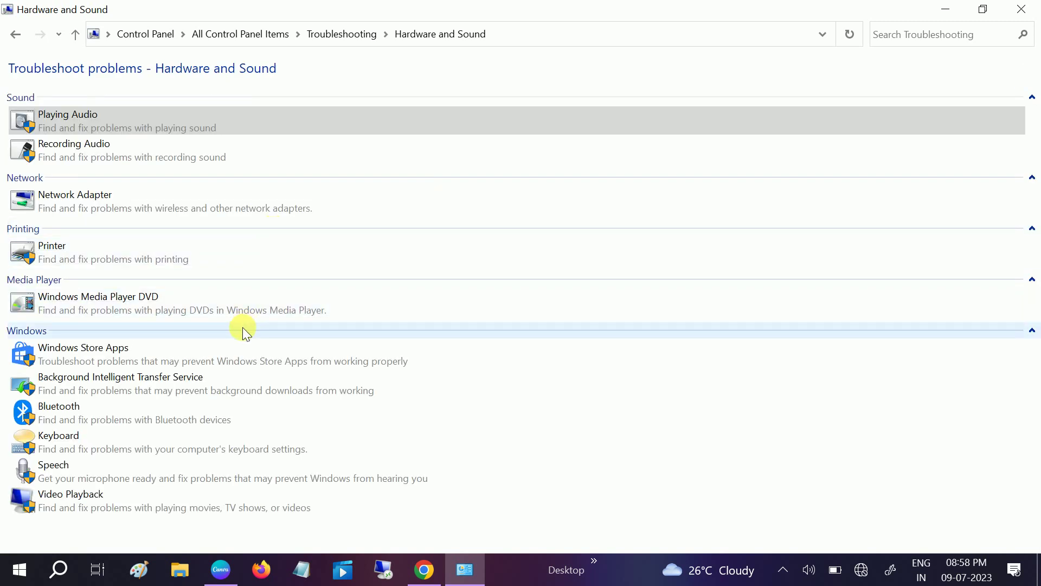
{"action": "left_click", "coordinate": [98, 204]}
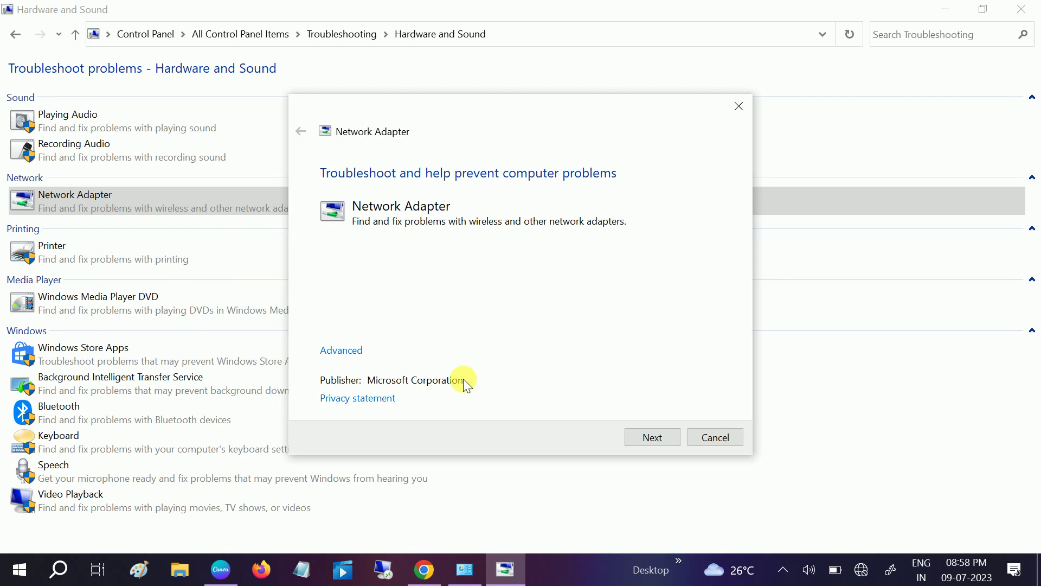
{"action": "left_click", "coordinate": [652, 437]}
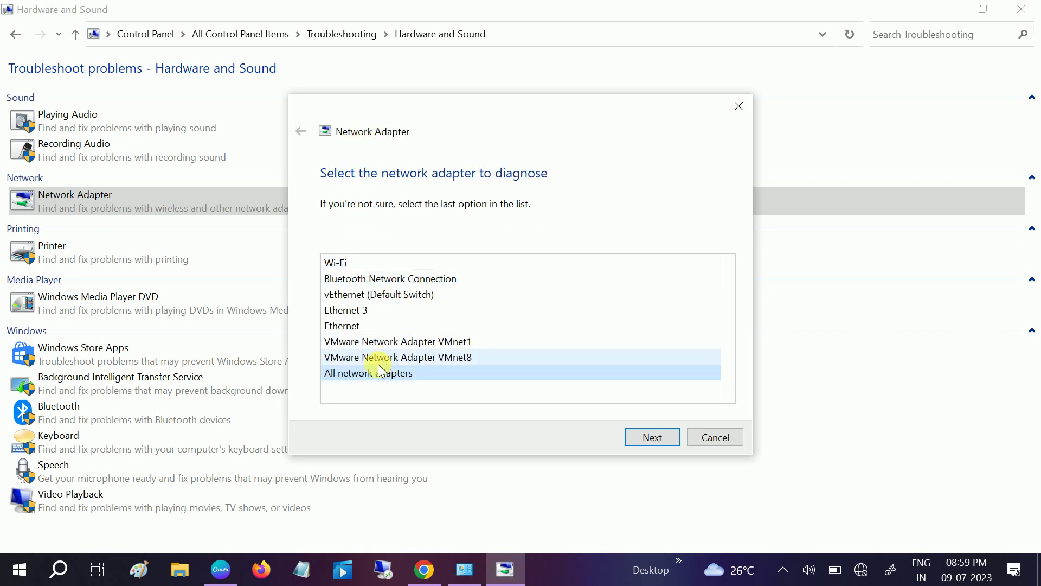
Diagnose all network adapters, then close the troubleshooter after it finds no problem.
{"action": "left_click", "coordinate": [649, 438]}
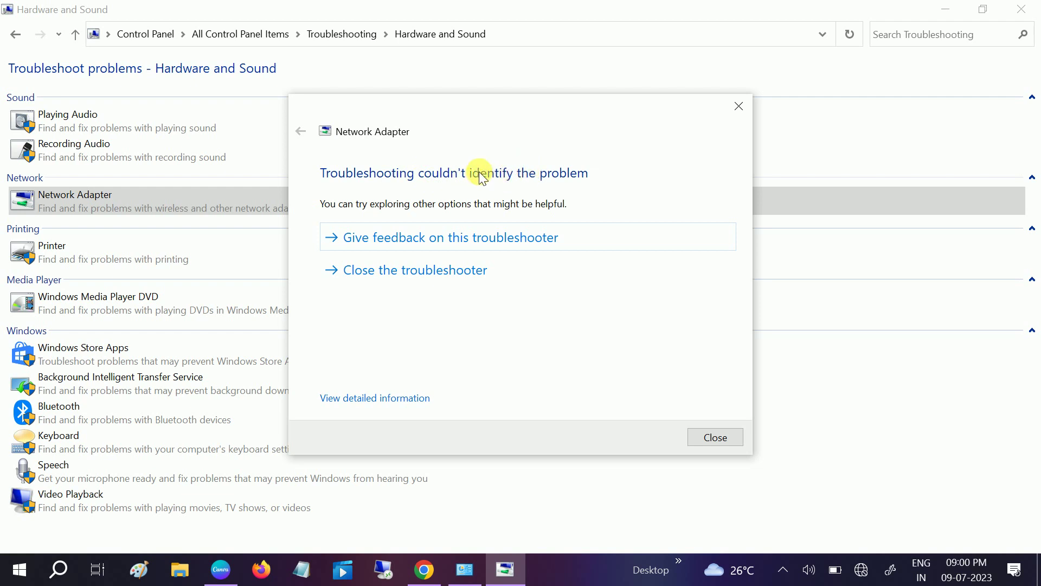
{"action": "left_click", "coordinate": [421, 278]}
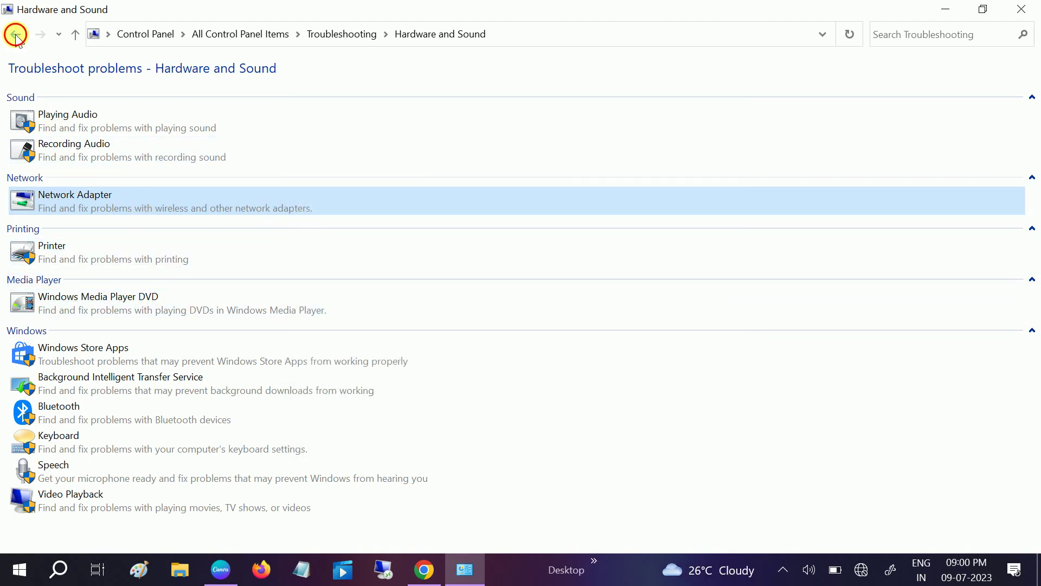
Run the Internet Connections troubleshooter from Network and Internet to test the Internet connection.
{"action": "left_click", "coordinate": [16, 35]}
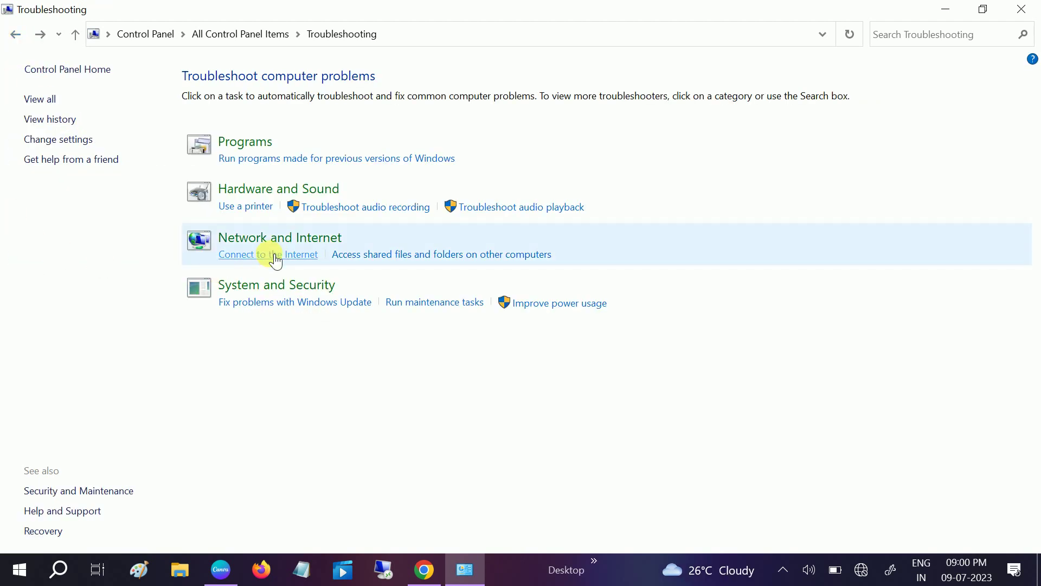
{"action": "left_click", "coordinate": [299, 241]}
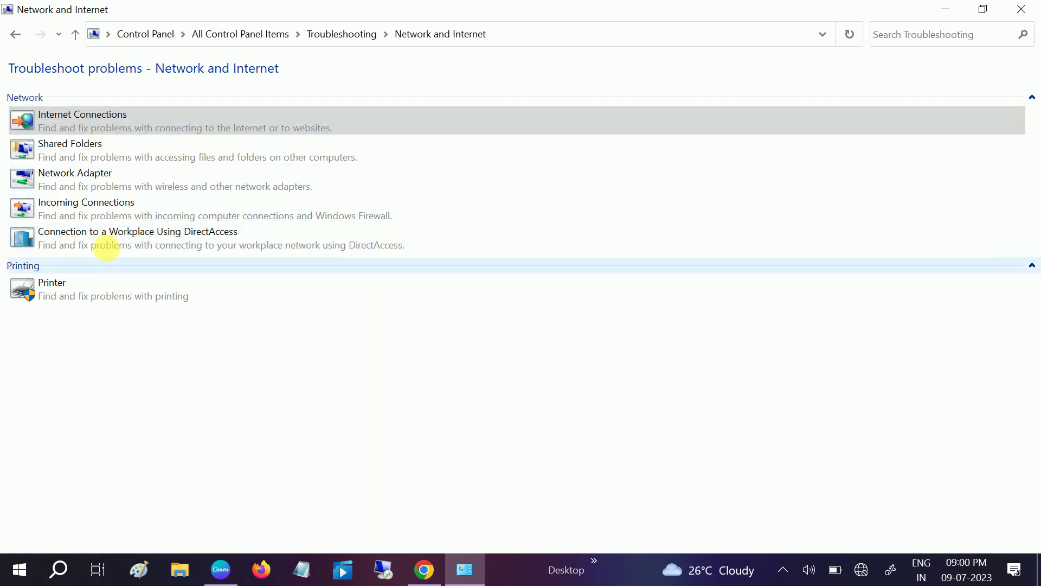
{"action": "left_click", "coordinate": [75, 124]}
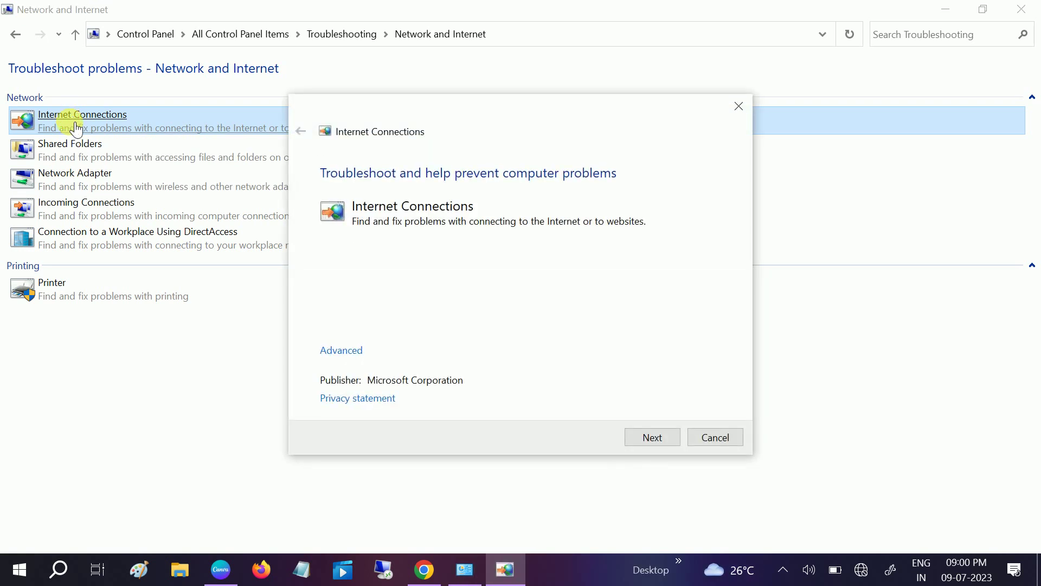
{"action": "left_click", "coordinate": [653, 437]}
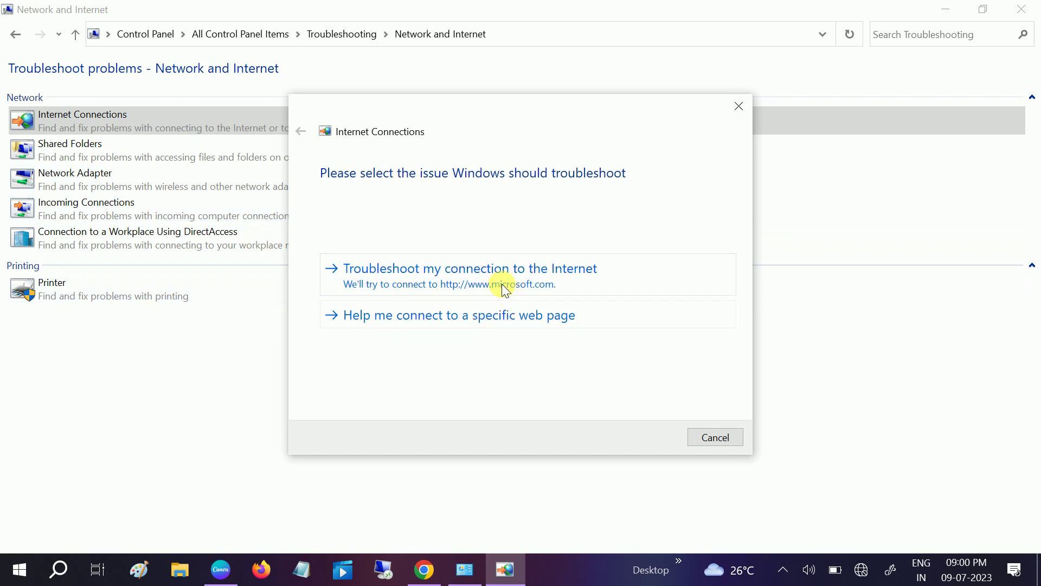
{"action": "left_click", "coordinate": [505, 291]}
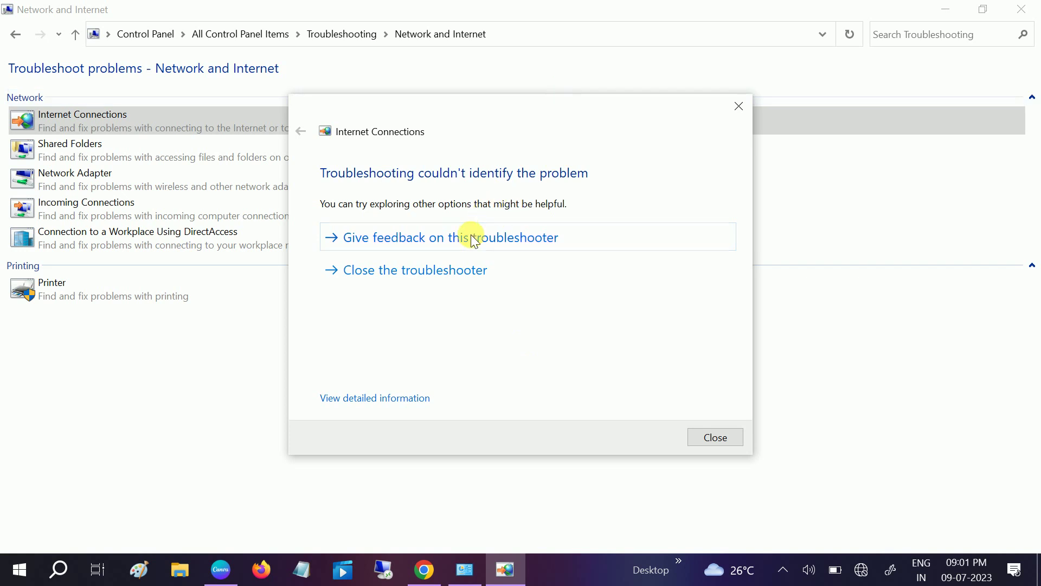
{"action": "left_click", "coordinate": [457, 271]}
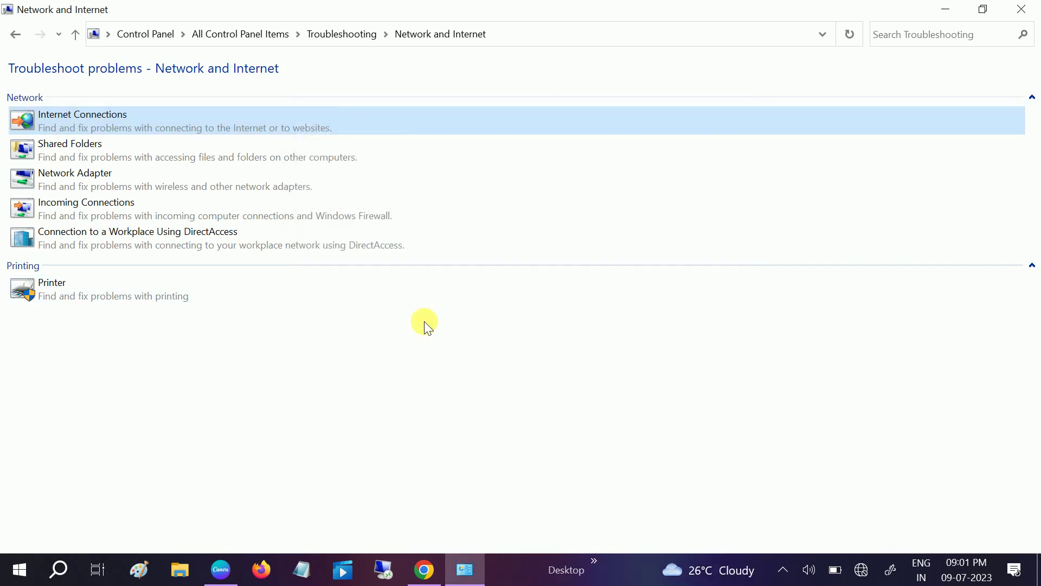
{"action": "left_click", "coordinate": [15, 34]}
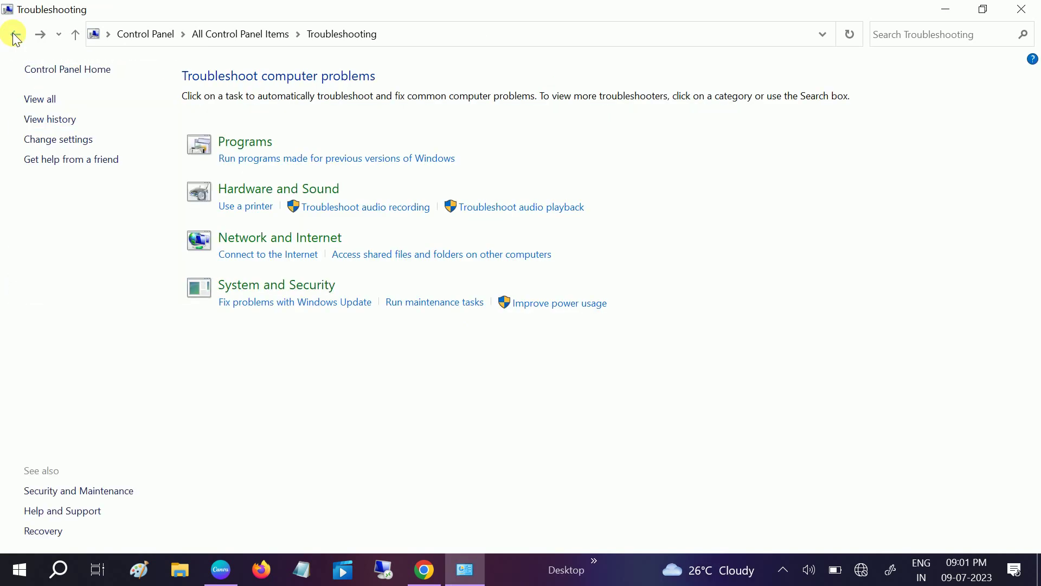
{"action": "left_click", "coordinate": [15, 35]}
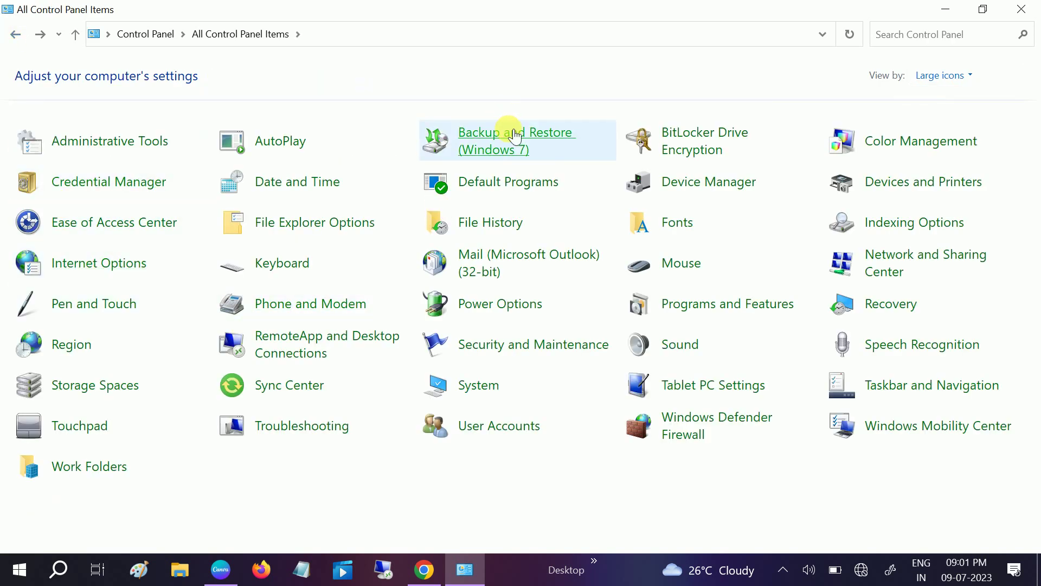
{"action": "left_click", "coordinate": [931, 265]}
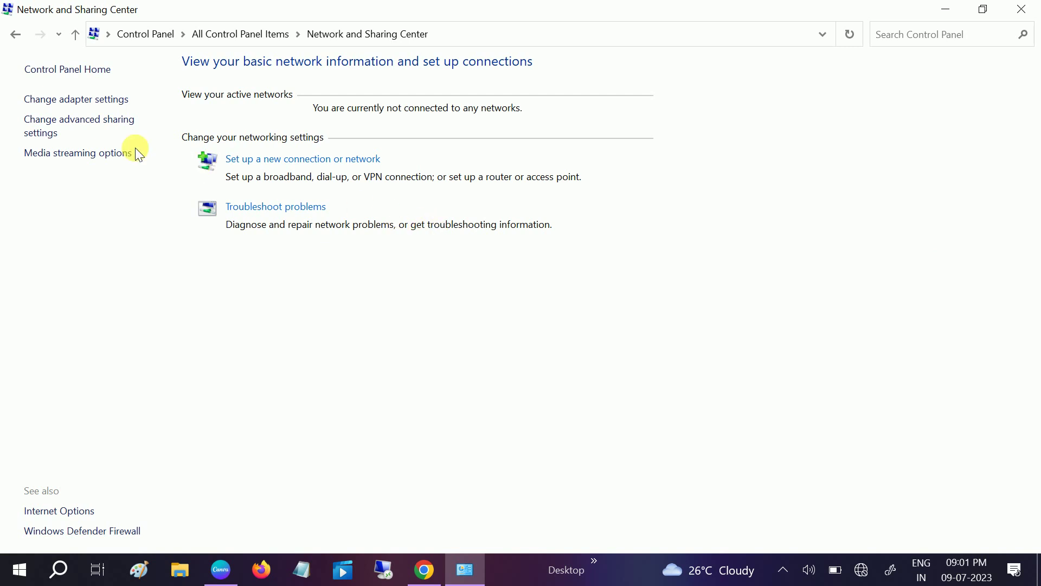
Open Network Connections full-screen and enable the Wi-Fi adapter.
{"action": "left_click", "coordinate": [99, 107]}
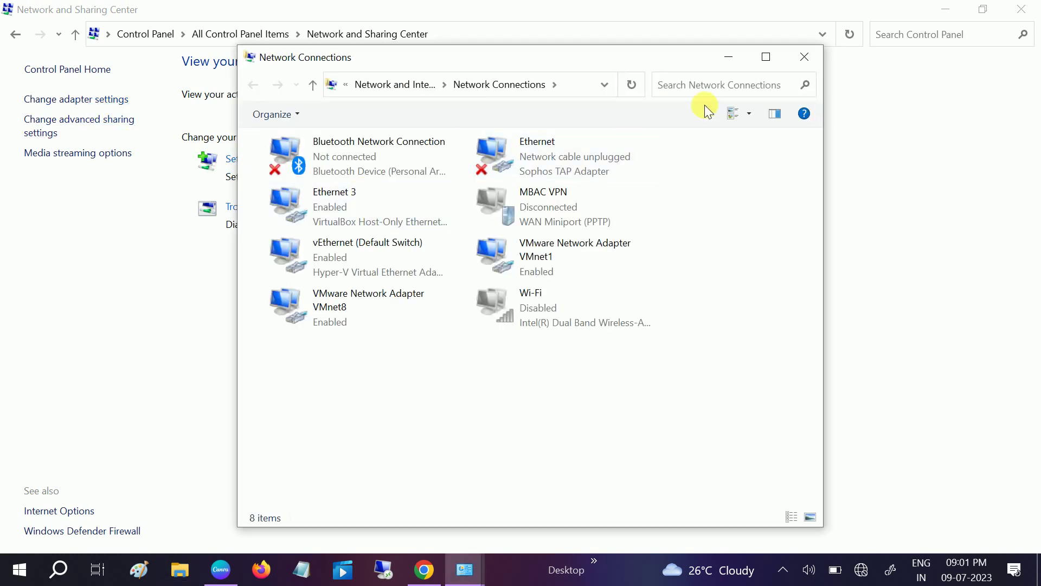
{"action": "left_click", "coordinate": [764, 61]}
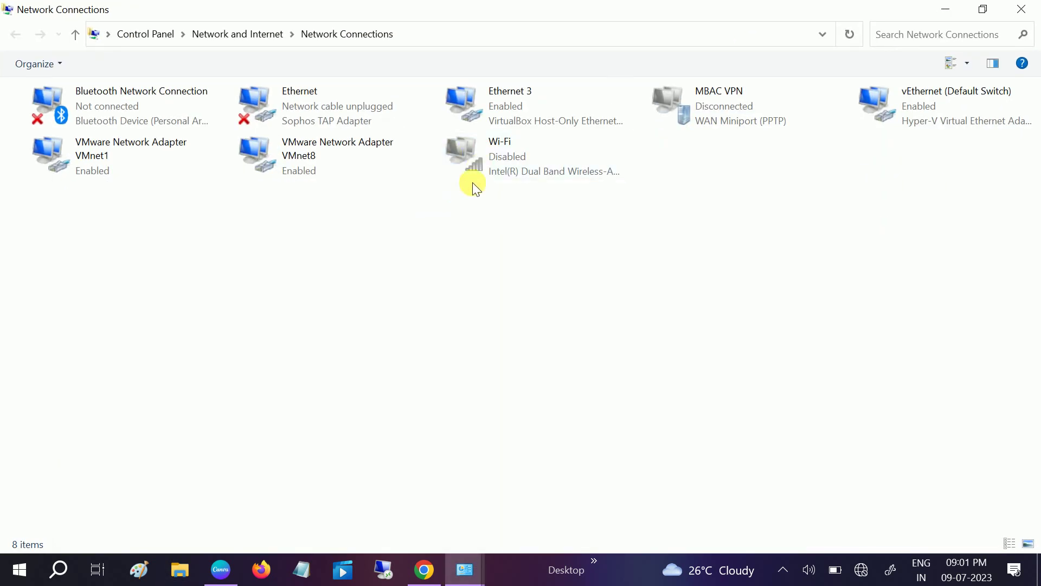
{"action": "left_click", "coordinate": [520, 155]}
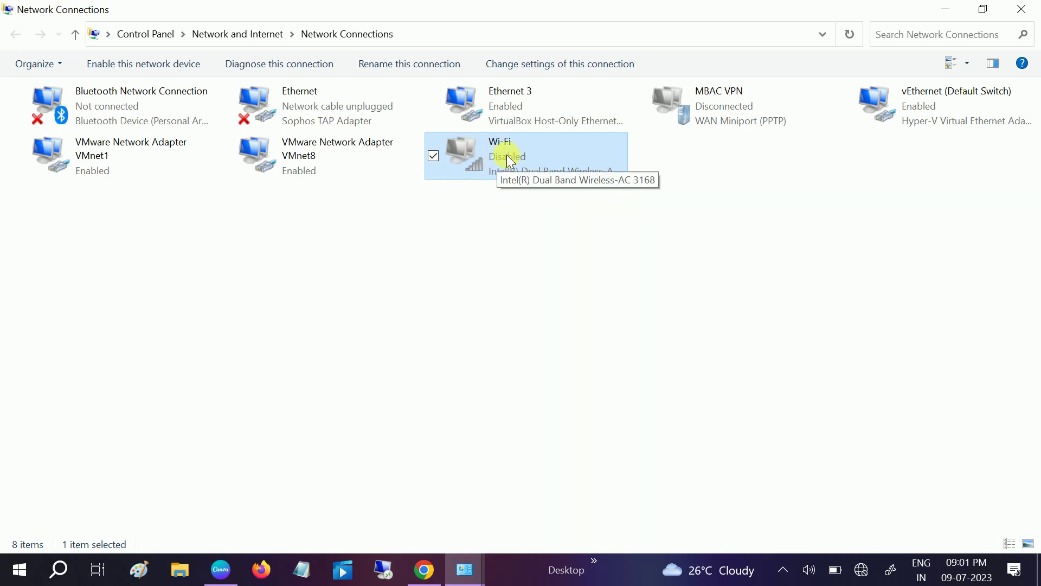
{"action": "right_click", "coordinate": [506, 154]}
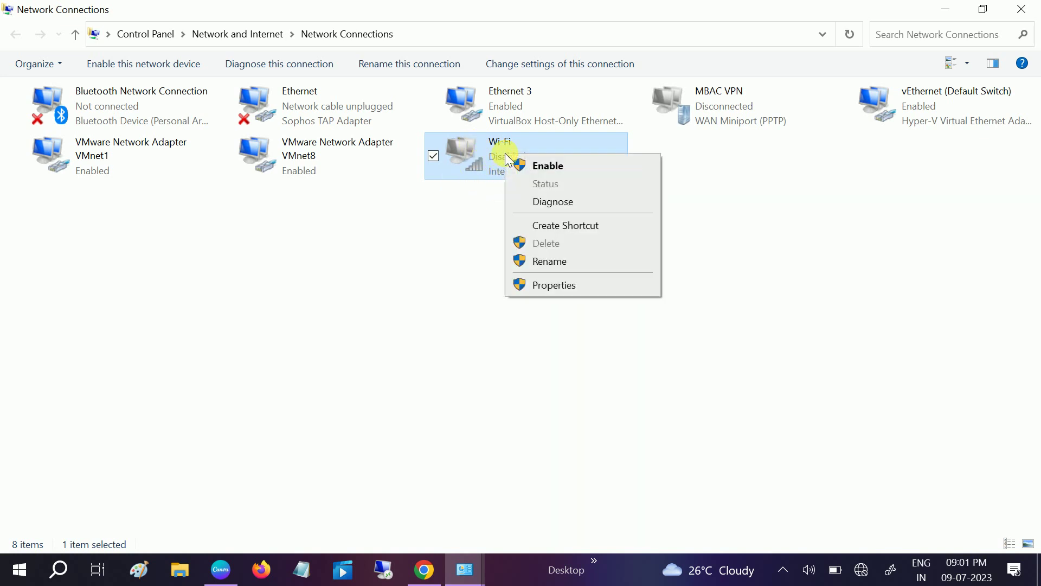
{"action": "left_click", "coordinate": [542, 166]}
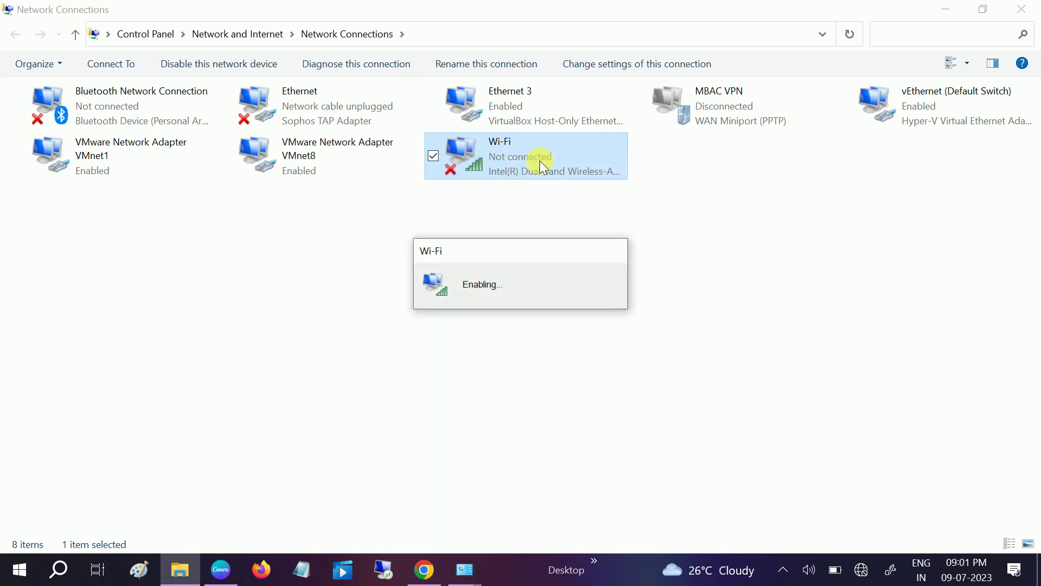
Disable the Wi-Fi adapter, then enable it again.
{"action": "right_click", "coordinate": [506, 155]}
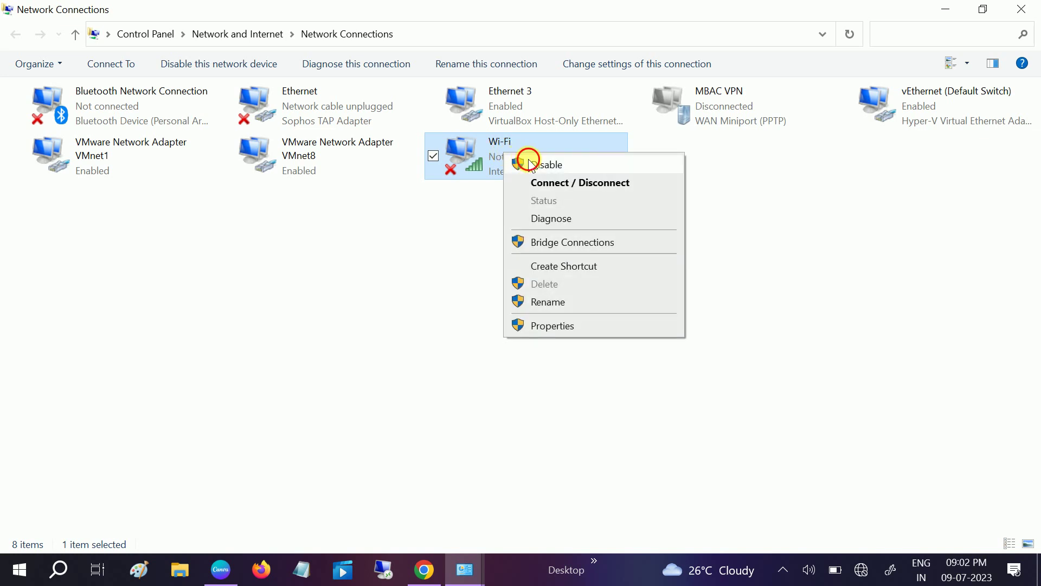
{"action": "left_click", "coordinate": [531, 163]}
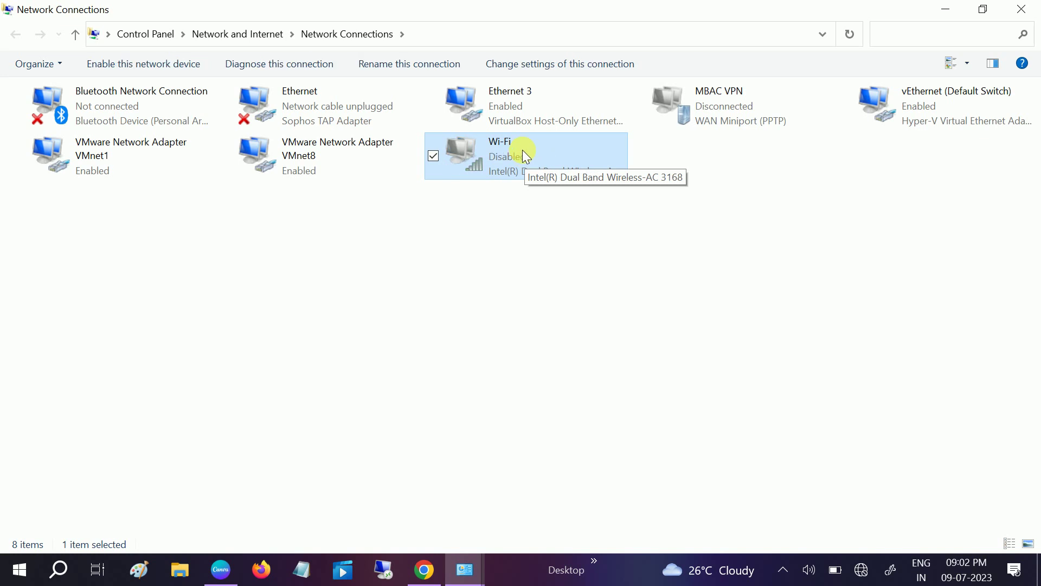
{"action": "right_click", "coordinate": [514, 151]}
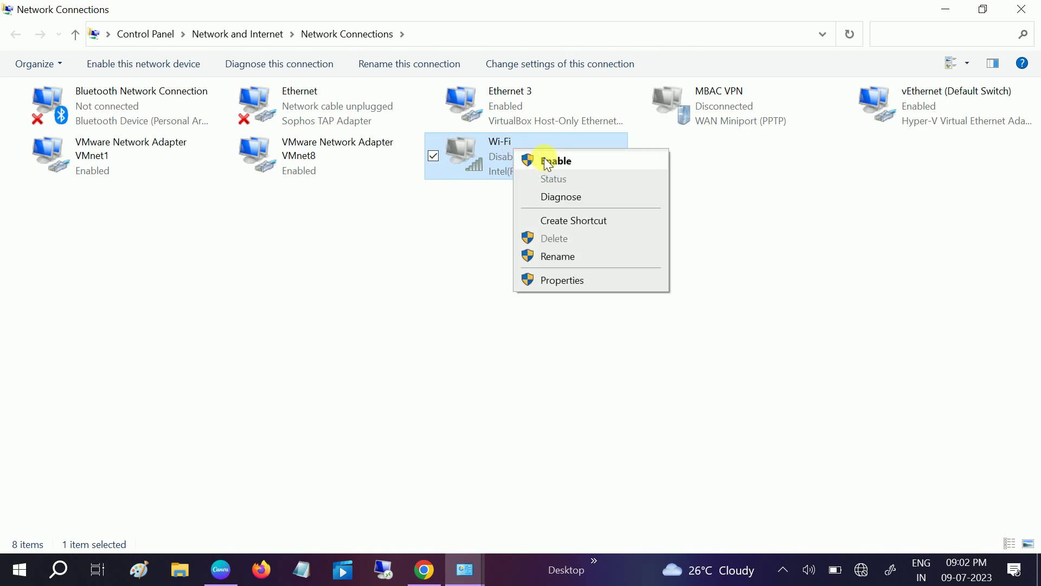
{"action": "left_click", "coordinate": [546, 164]}
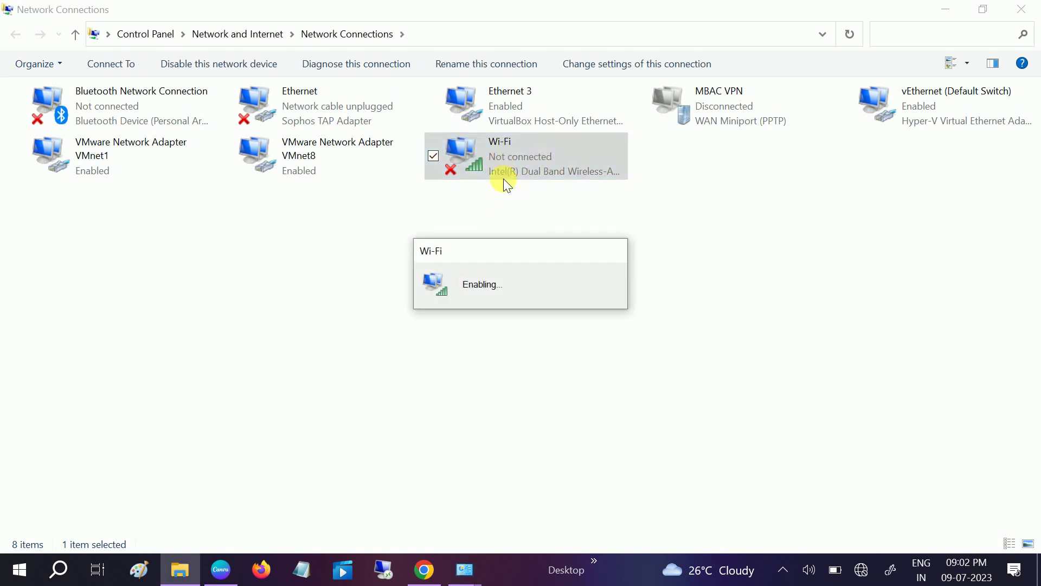
{"action": "left_click", "coordinate": [513, 168]}
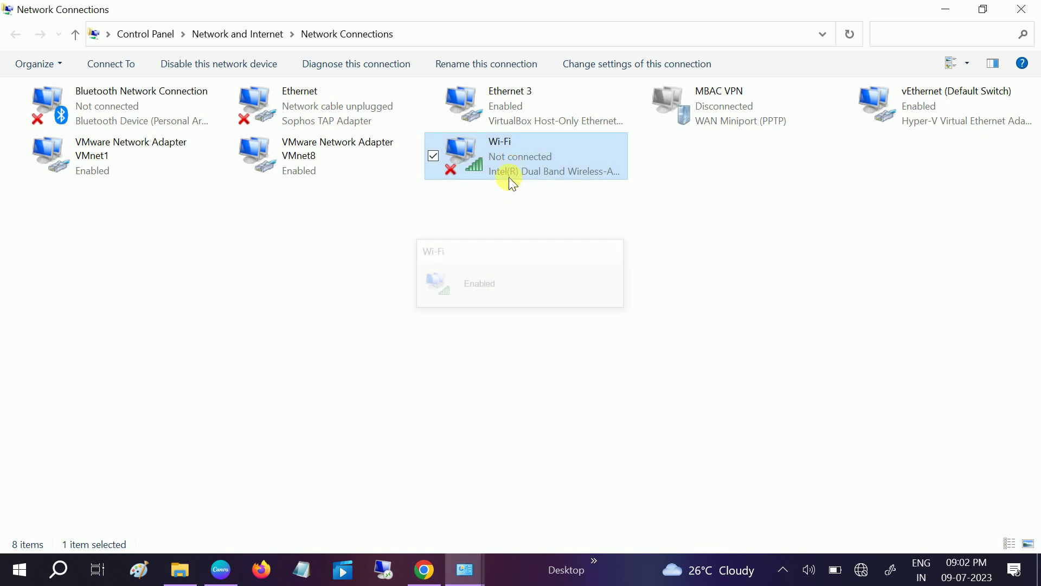
Connect Wi-Fi to the redmi 7s network from the taskbar, then close Network Connections.
{"action": "left_click", "coordinate": [863, 569]}
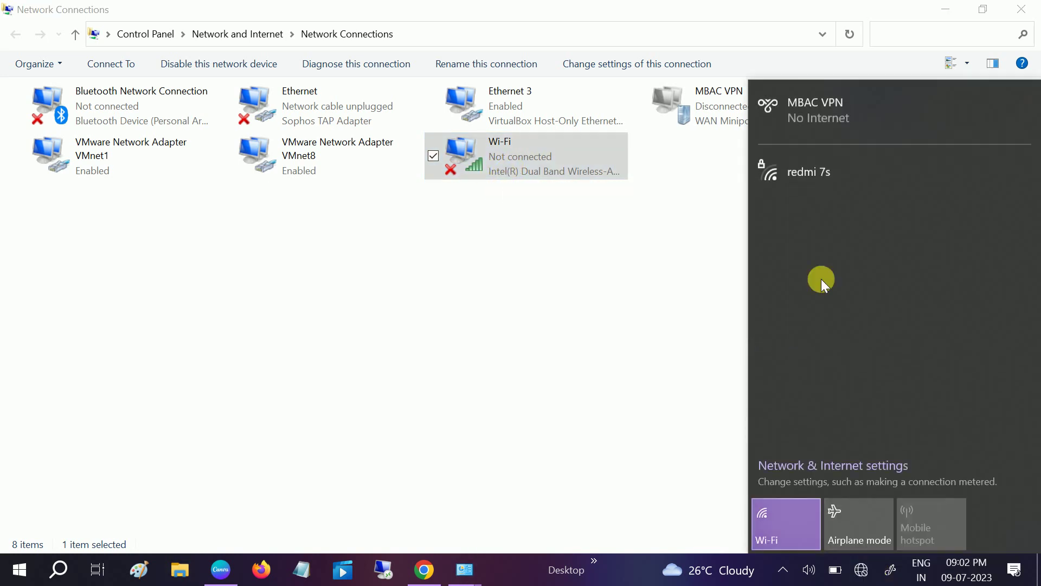
{"action": "left_click", "coordinate": [828, 180]}
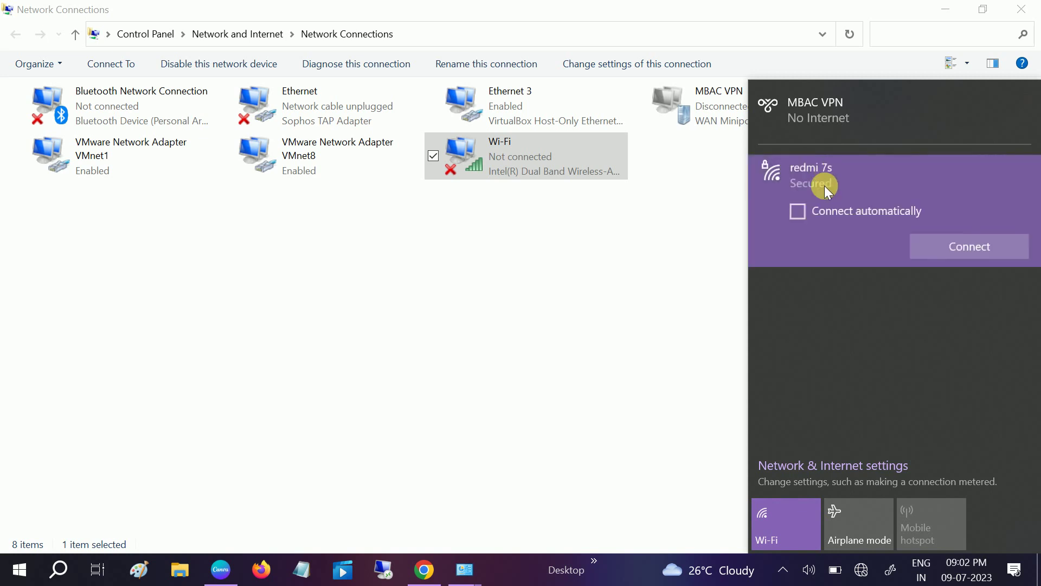
{"action": "left_click", "coordinate": [975, 255]}
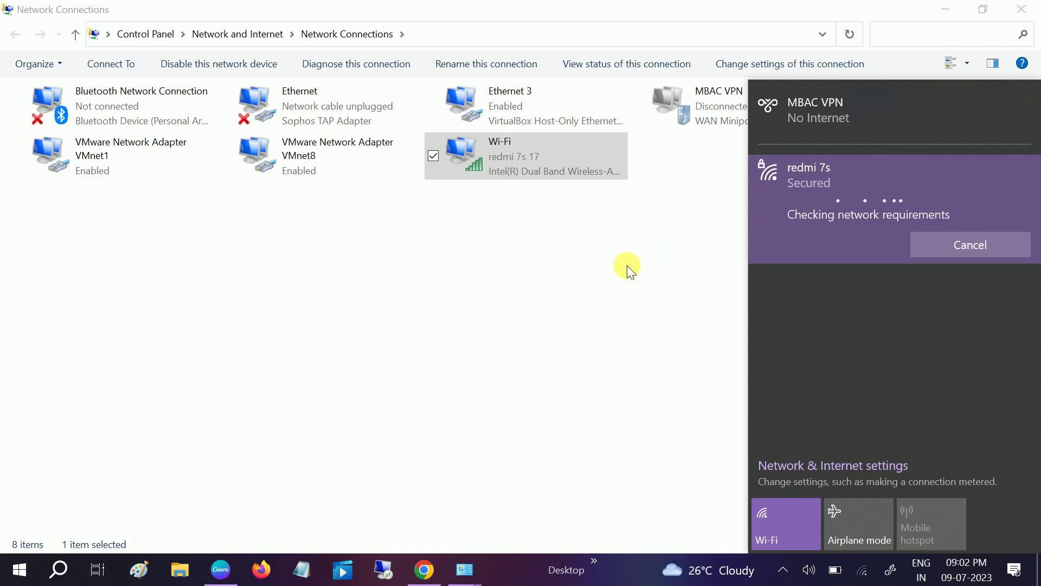
{"action": "left_click", "coordinate": [1020, 9]}
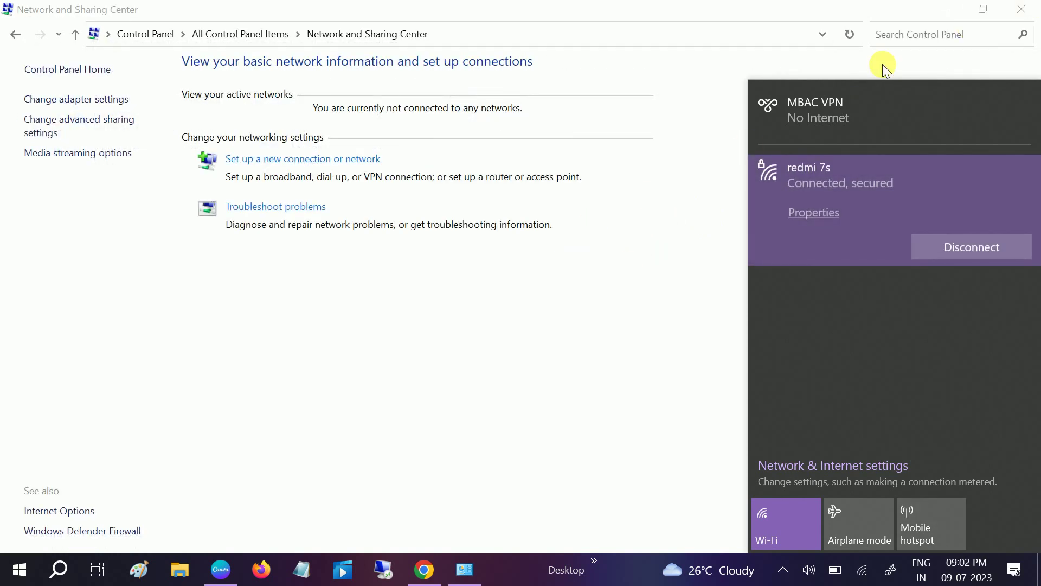
Close Network and Sharing Center and open the Network reset page by searching 'network reset'.
{"action": "left_click", "coordinate": [1019, 13]}
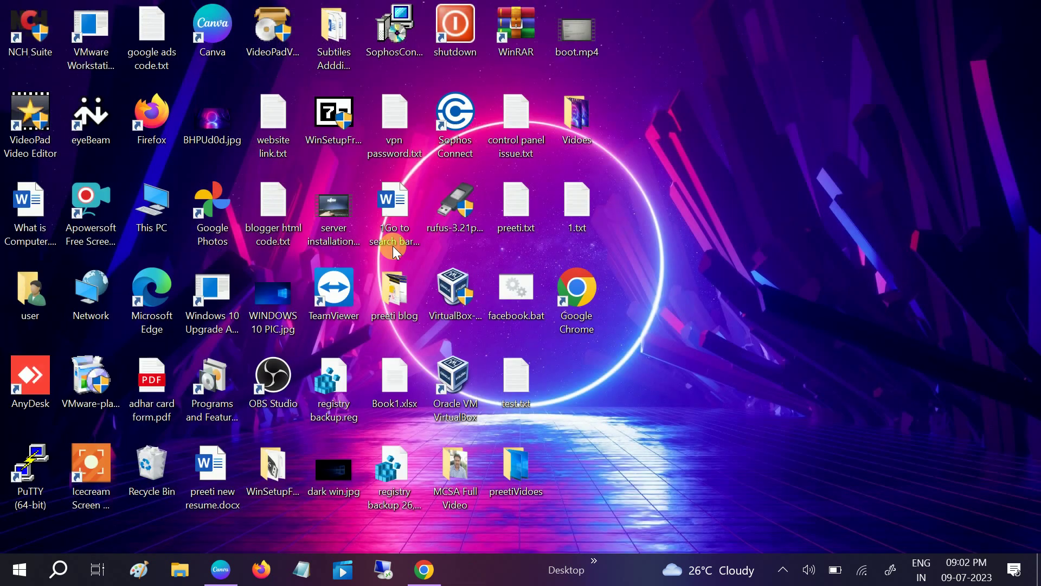
{"action": "left_click", "coordinate": [60, 571]}
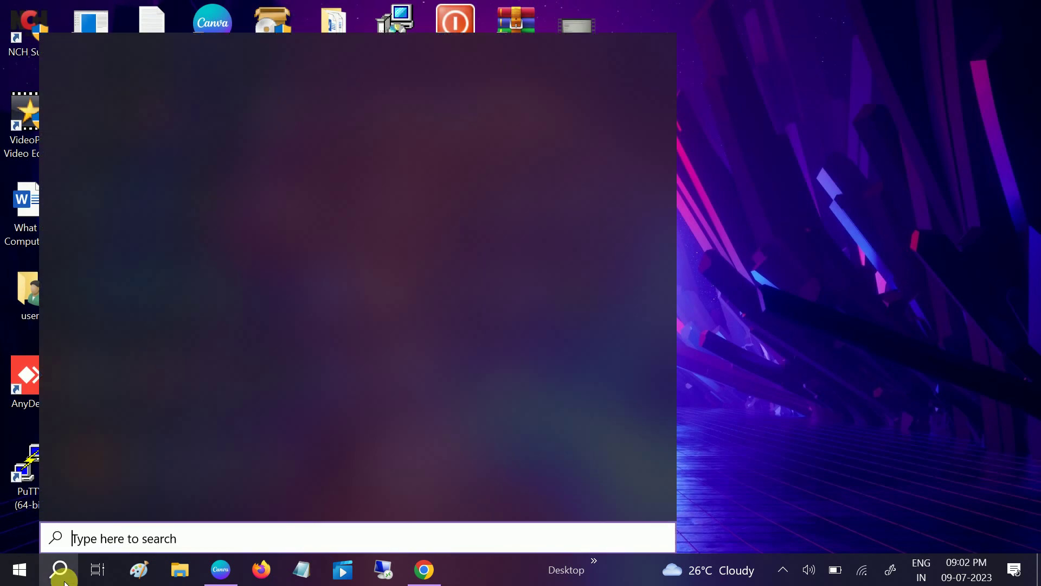
{"action": "type", "text": "ne"}
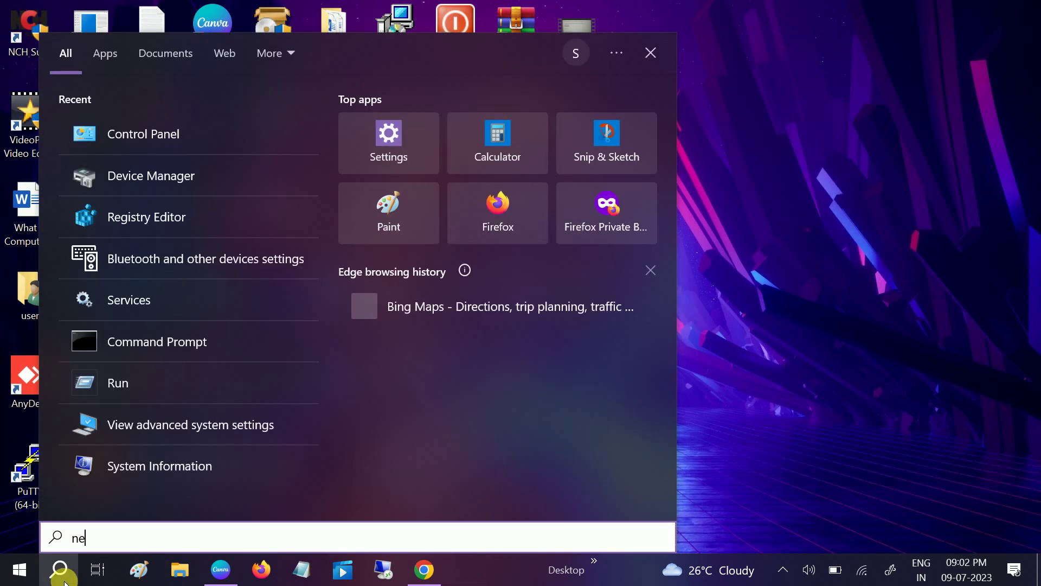
{"action": "type", "text": "twork reset"}
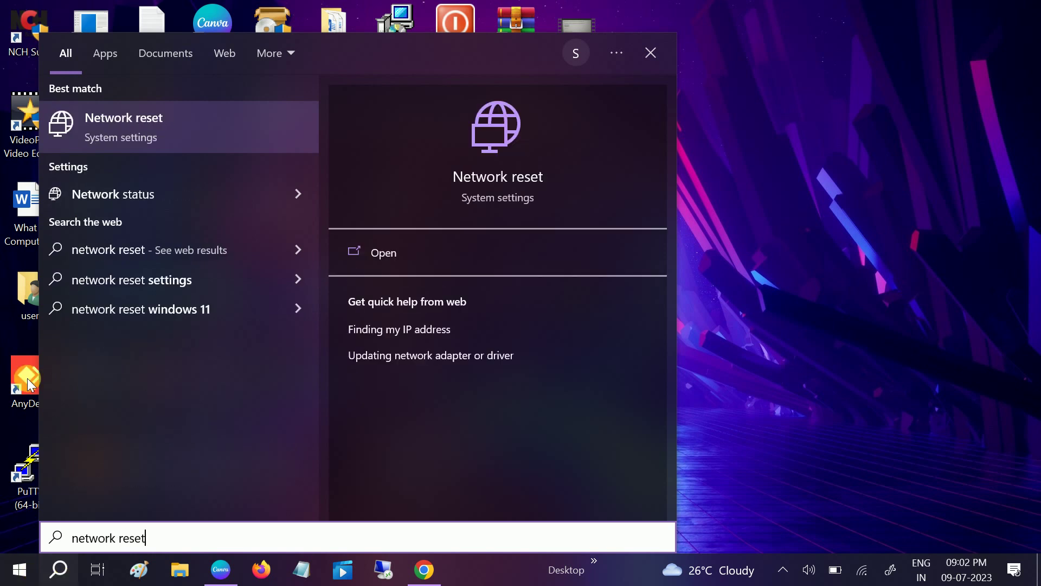
{"action": "left_click", "coordinate": [130, 132]}
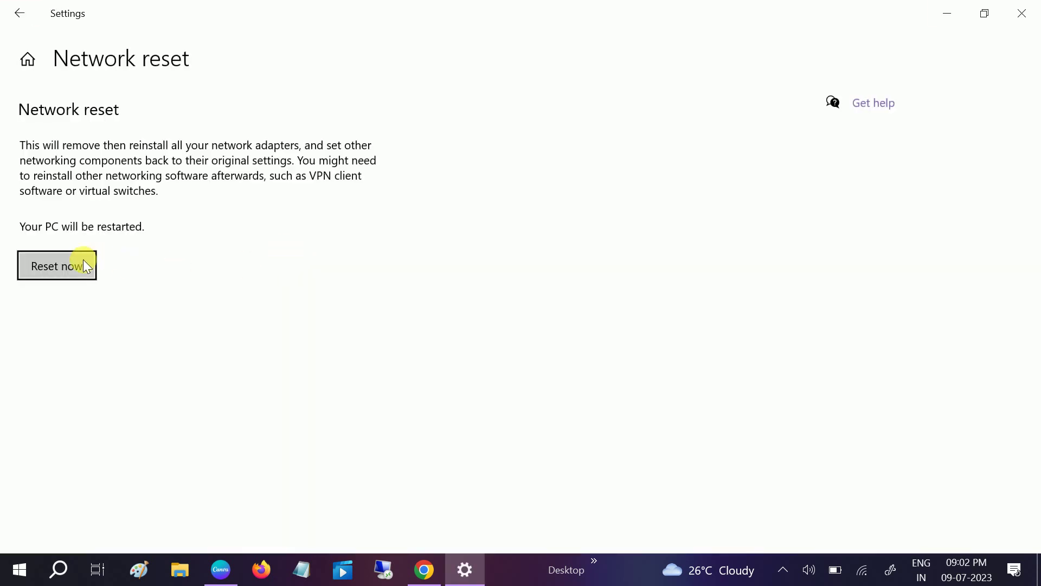
Start Reset now but answer No to the confirmation, then close Settings.
{"action": "left_click", "coordinate": [85, 263]}
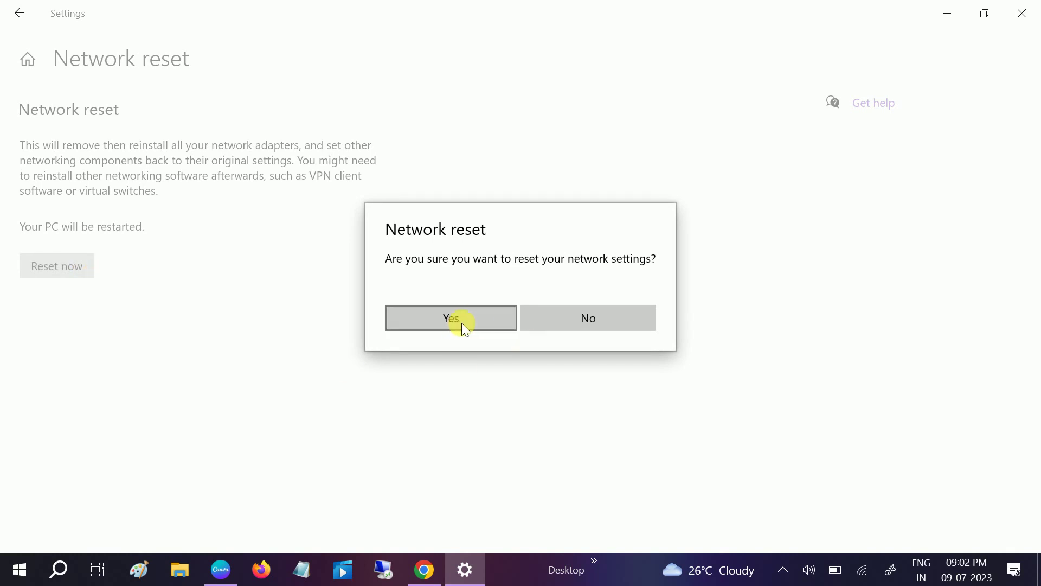
{"action": "left_click", "coordinate": [588, 320]}
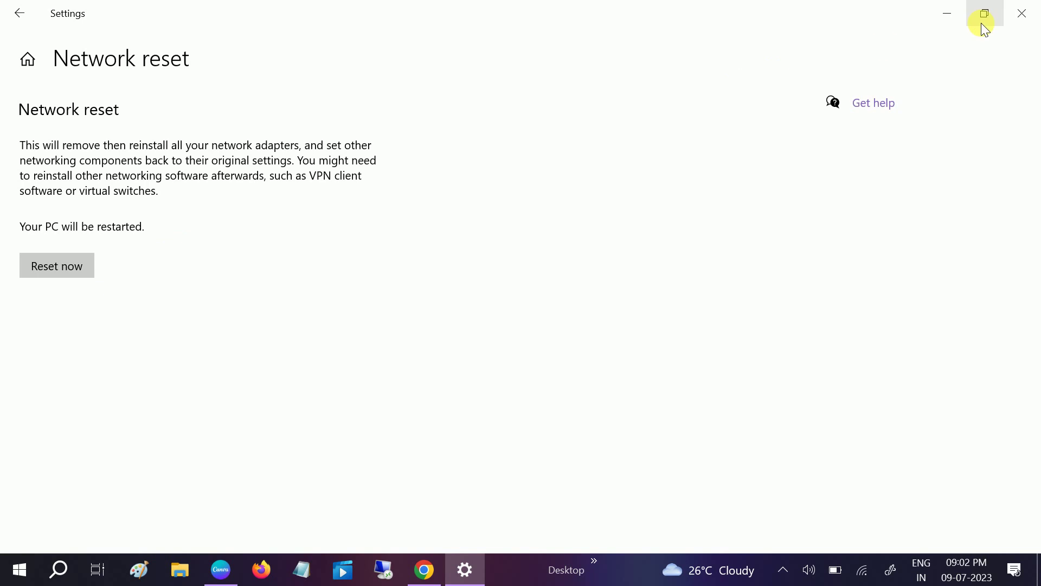
{"action": "left_click", "coordinate": [1020, 14]}
{"action": "right_click", "coordinate": [773, 200]}
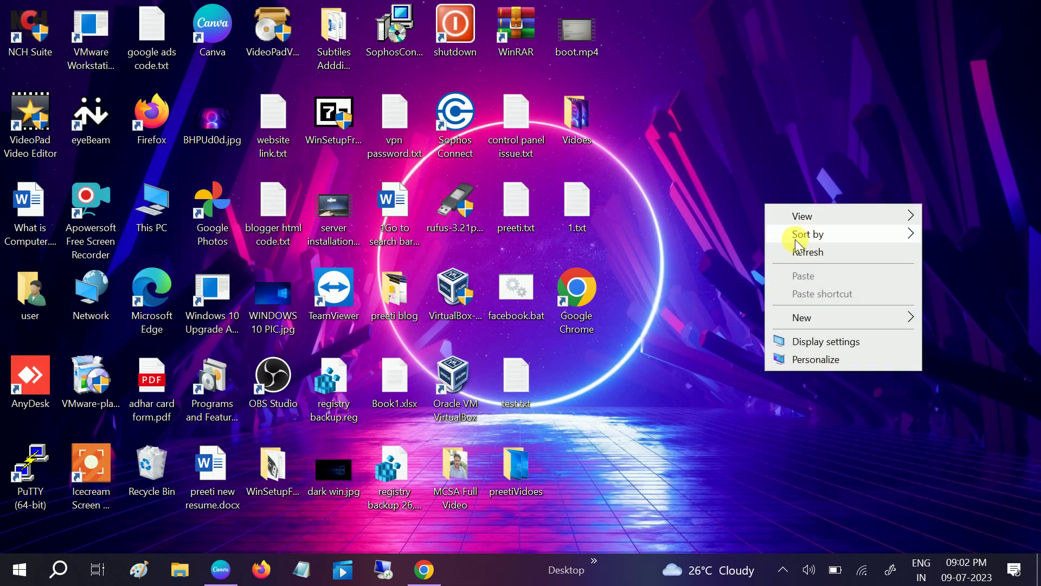
{"action": "left_click", "coordinate": [795, 251]}
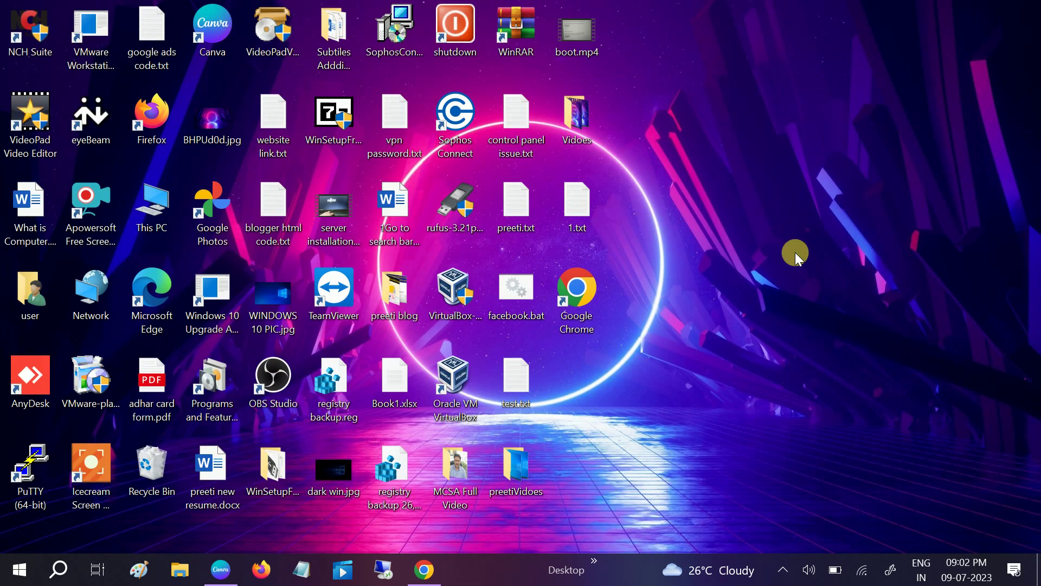